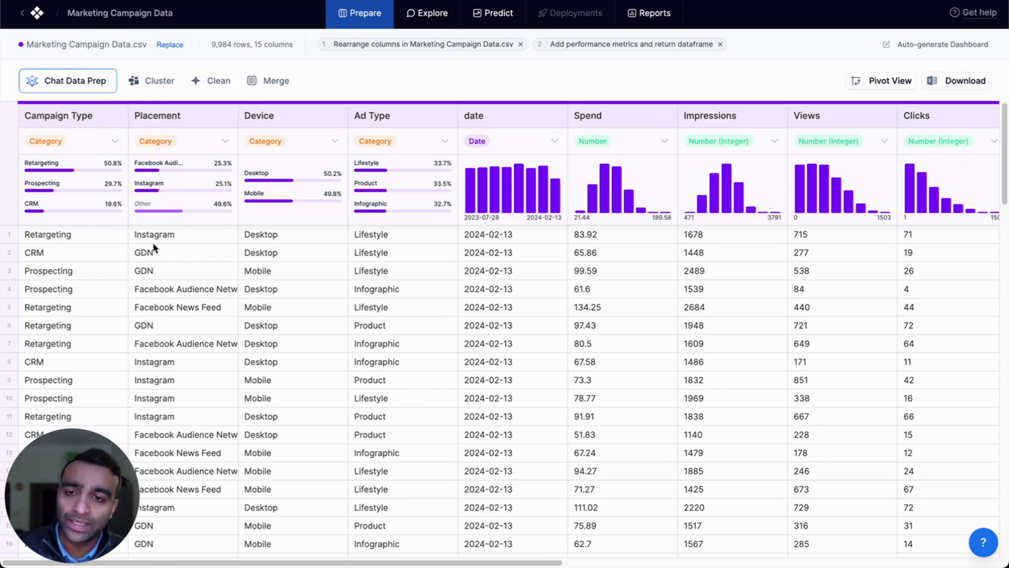
Step: Scroll across the Marketing Campaign Data table to review its 15 columns
scroll(402, 345, right, 6)
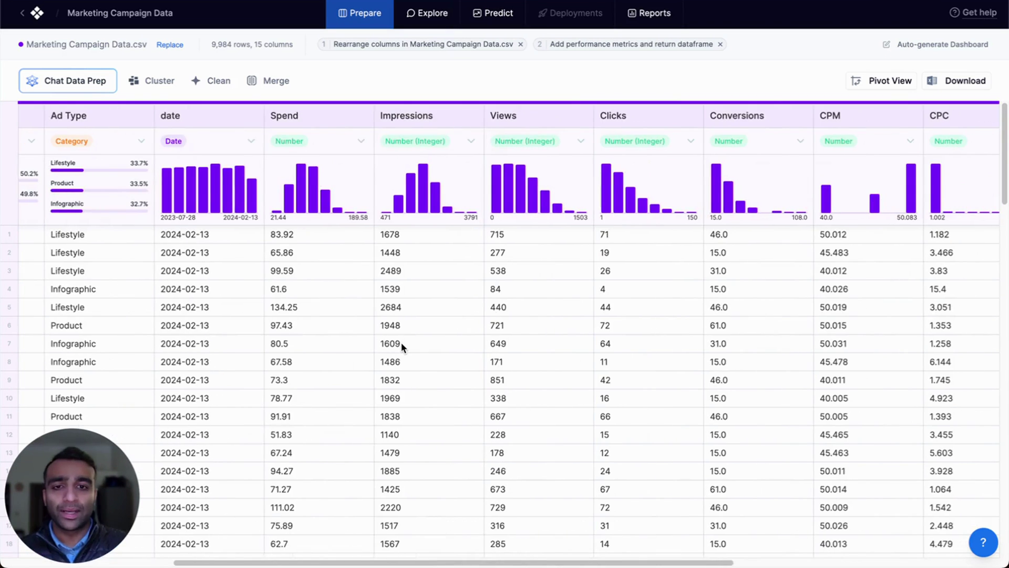
scroll(400, 342, right, 5)
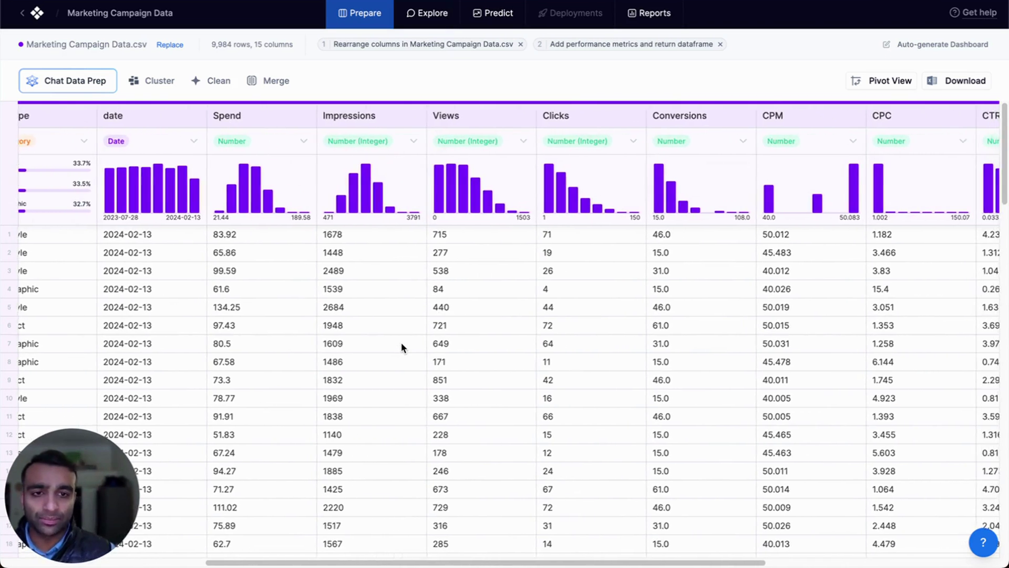
scroll(400, 347, right, 3)
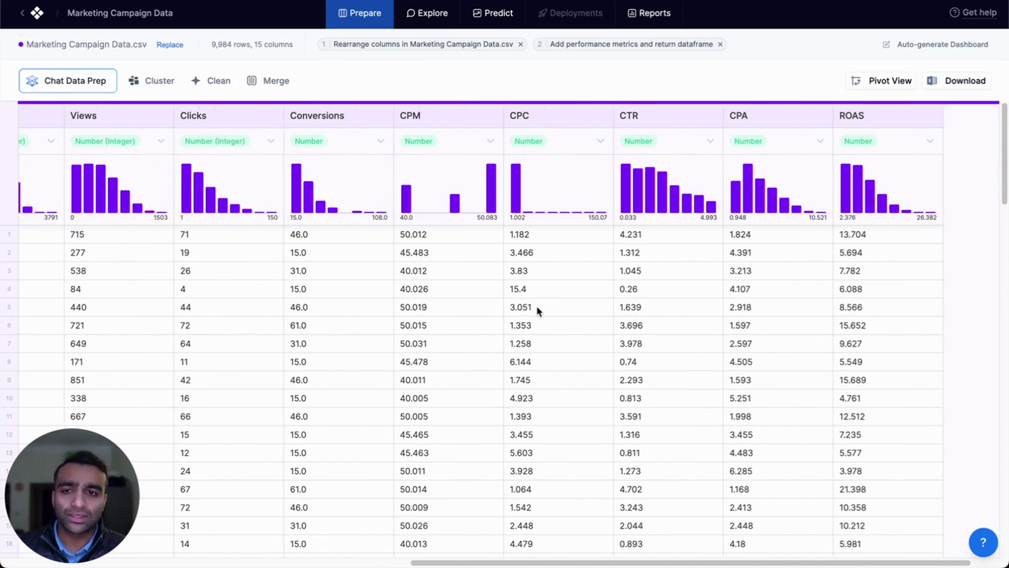
scroll(536, 305, left, 8)
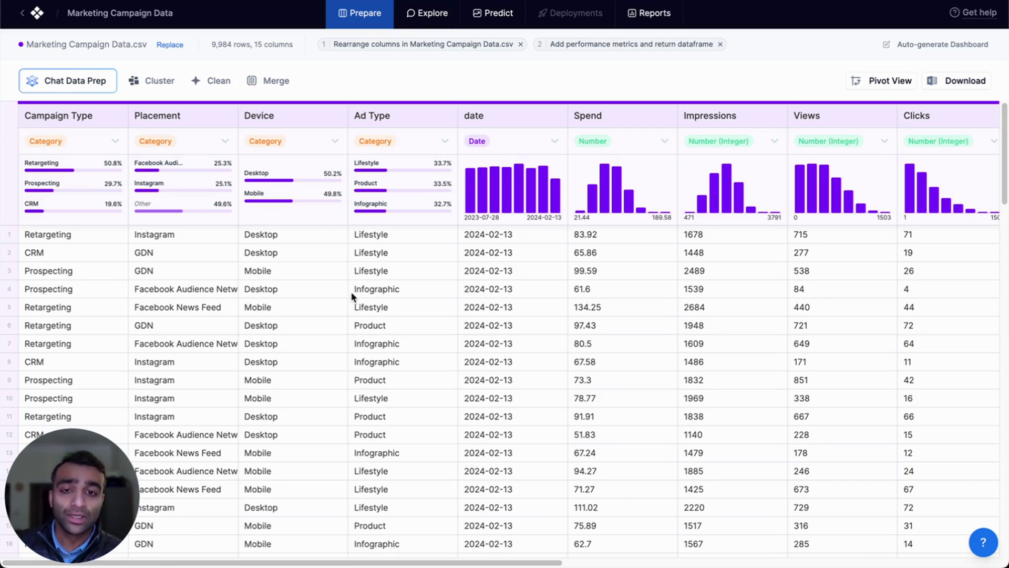
Step: In Explore, ask 'Show me a report of spend by device for each placement'
click(436, 23)
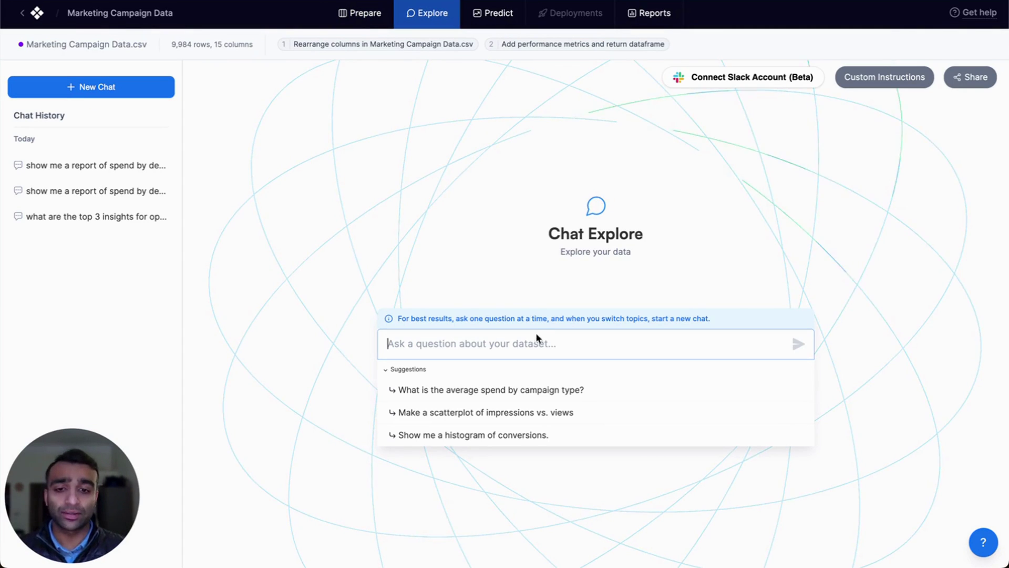
text(Show me a report of spend by device for each placement)
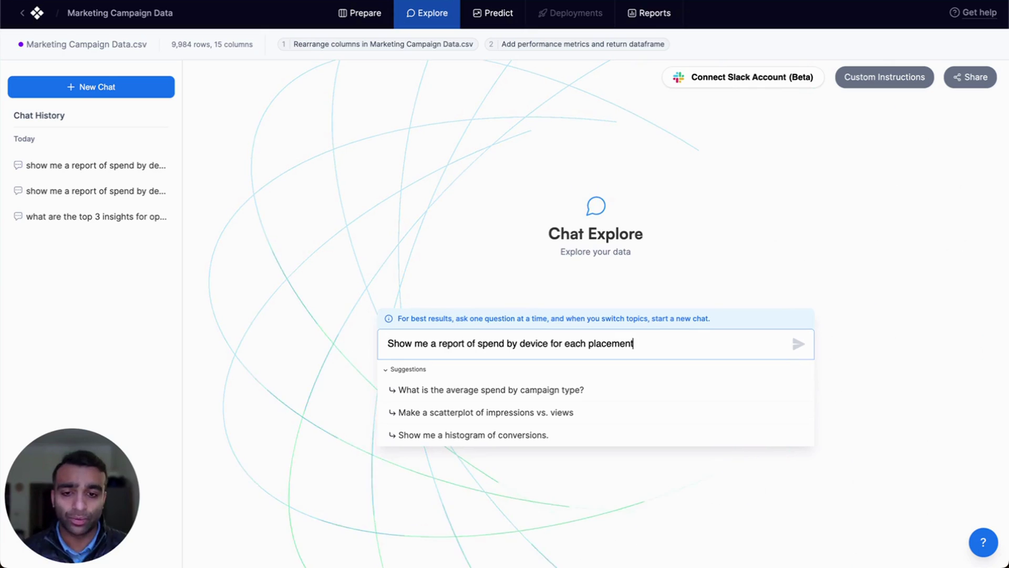
key(Return)
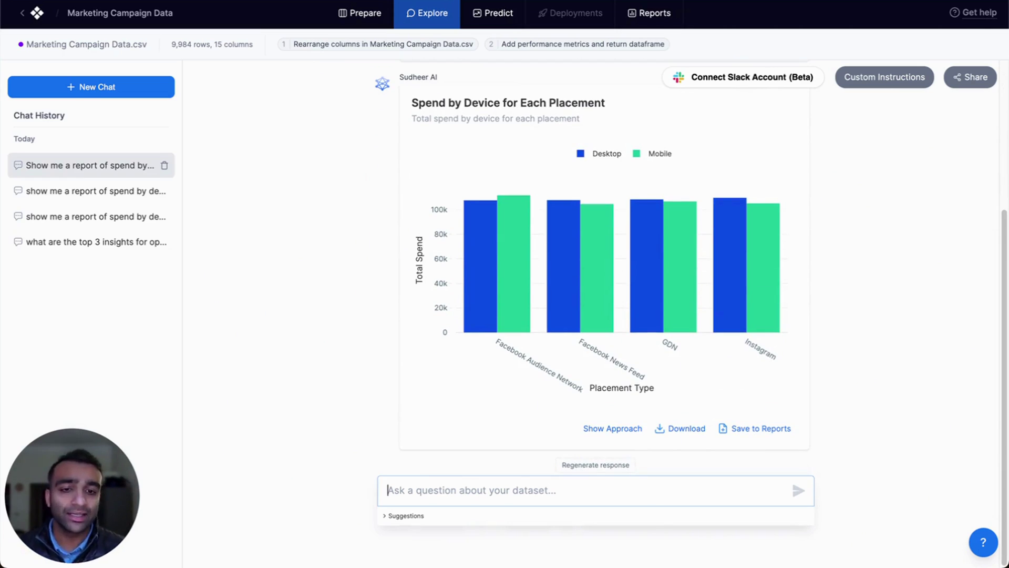
scroll(899, 274, up, 2)
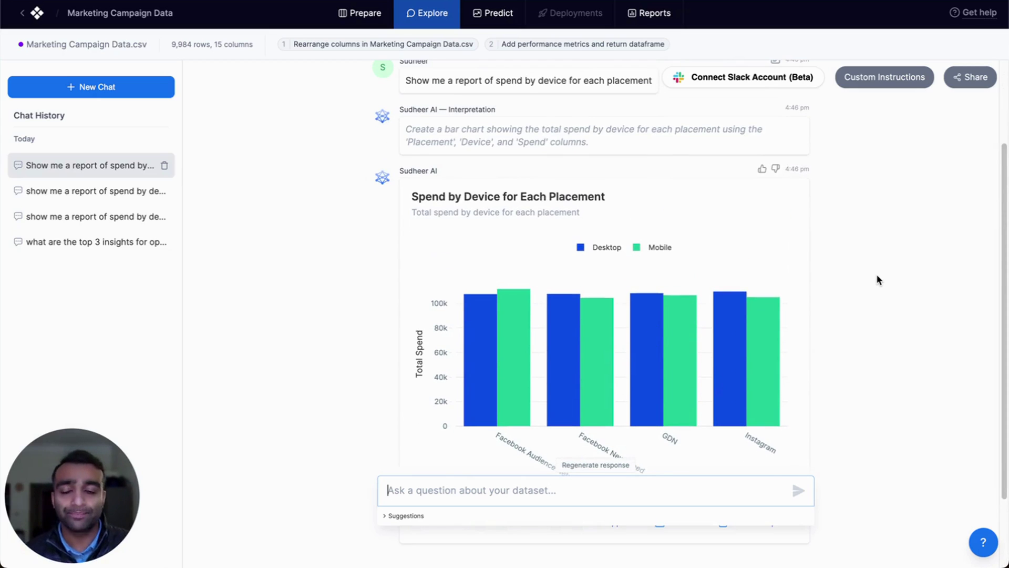
scroll(876, 274, up, 1)
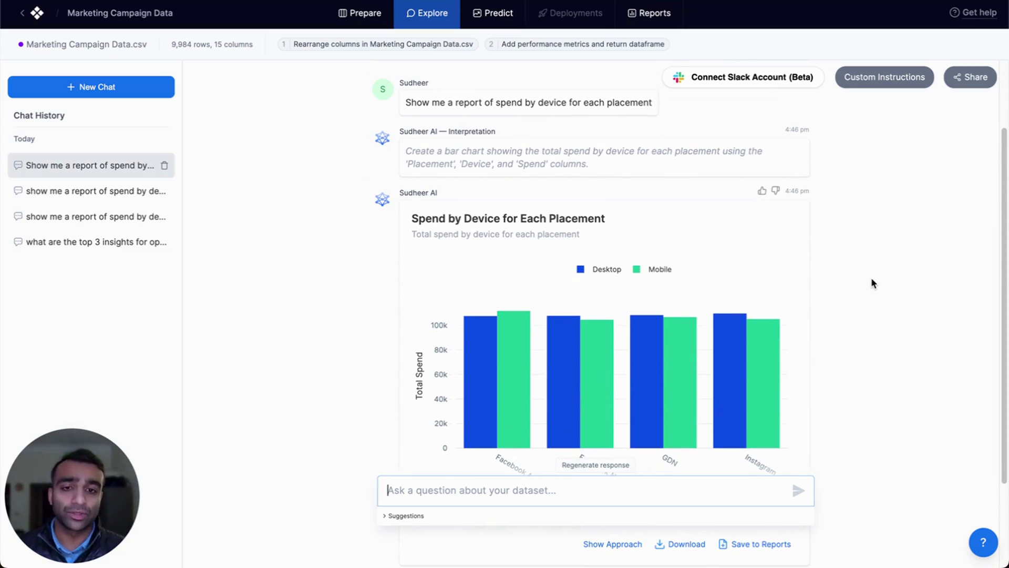
scroll(852, 282, down, 1)
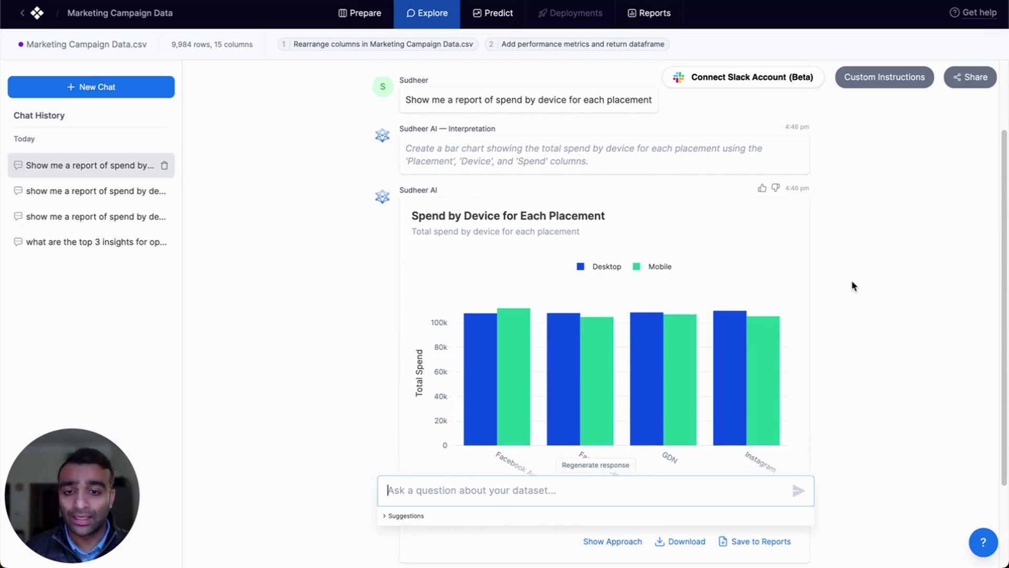
scroll(851, 282, down, 1)
scroll(852, 282, down, 3)
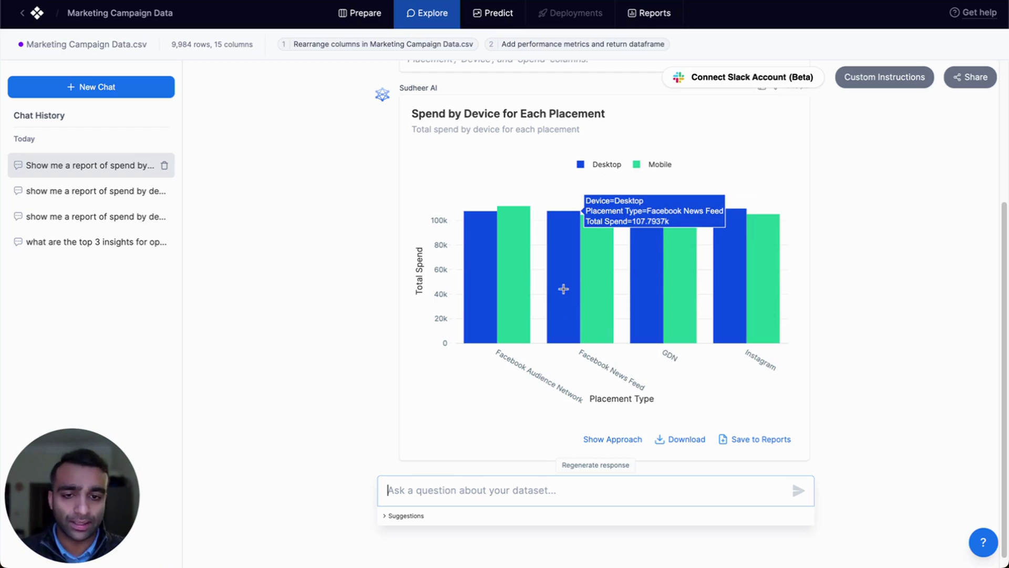
mouse_move(596, 262)
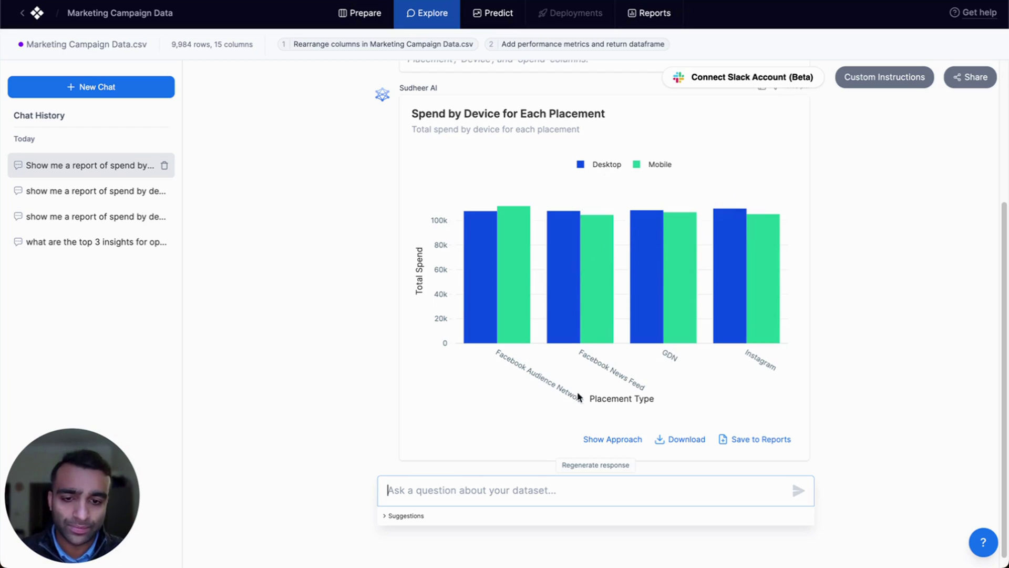
mouse_move(521, 309)
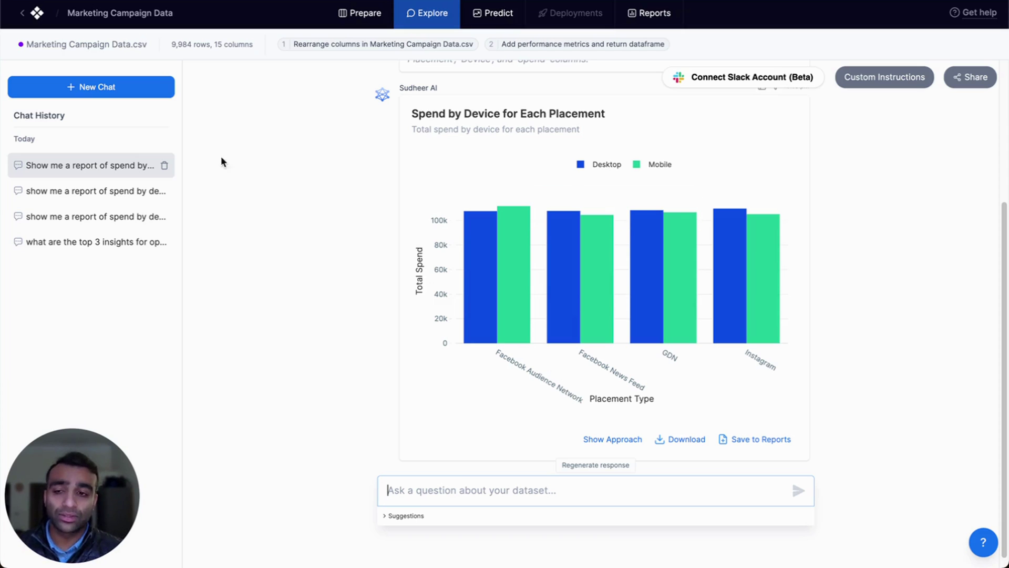
Step: Reopen the earlier spend-by-campaign-type chat and inspect the points on its weekly line chart
click(127, 190)
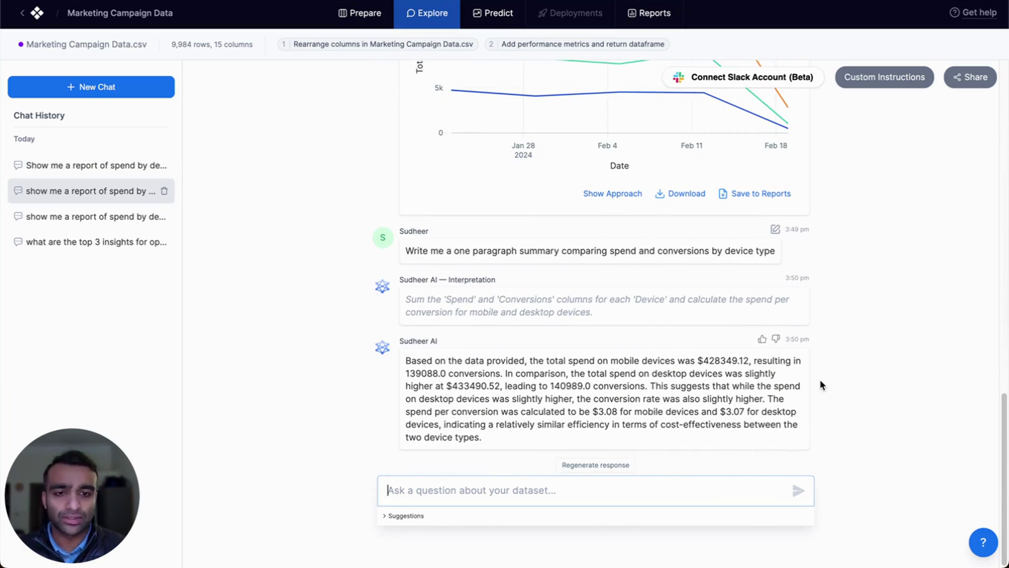
scroll(815, 374, up, 7)
scroll(820, 372, up, 2)
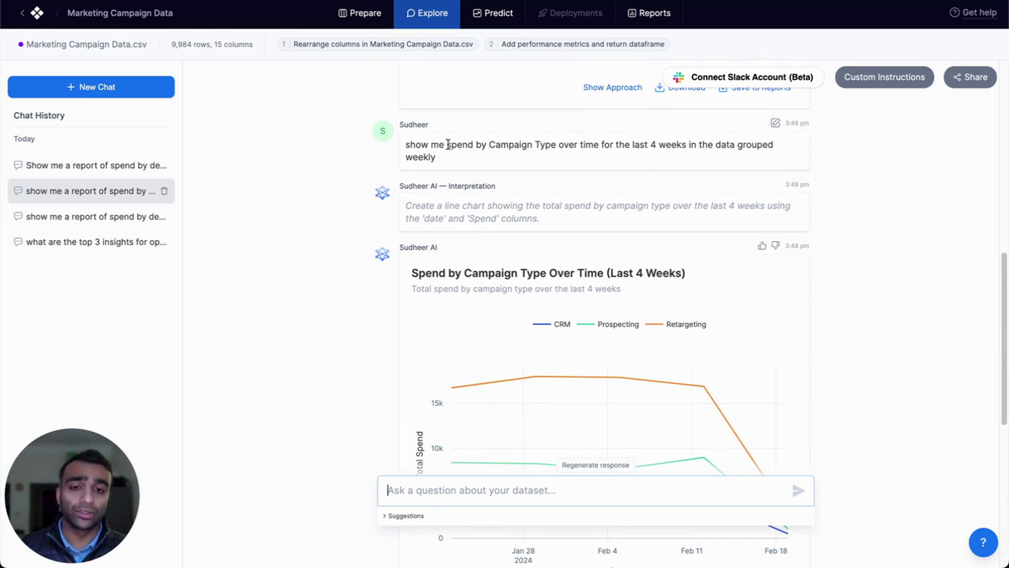
scroll(828, 267, down, 4)
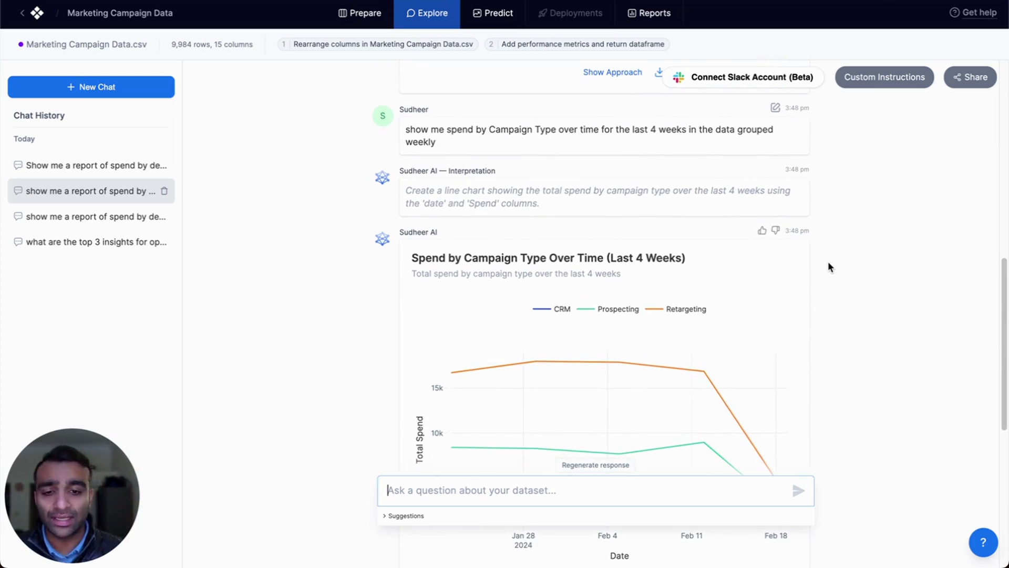
scroll(828, 263, up, 1)
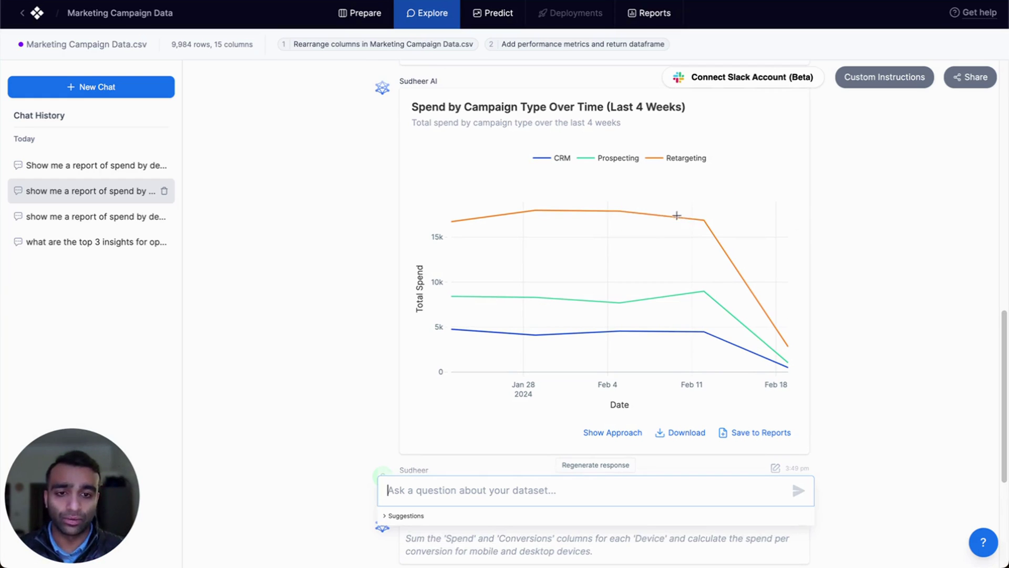
mouse_move(697, 221)
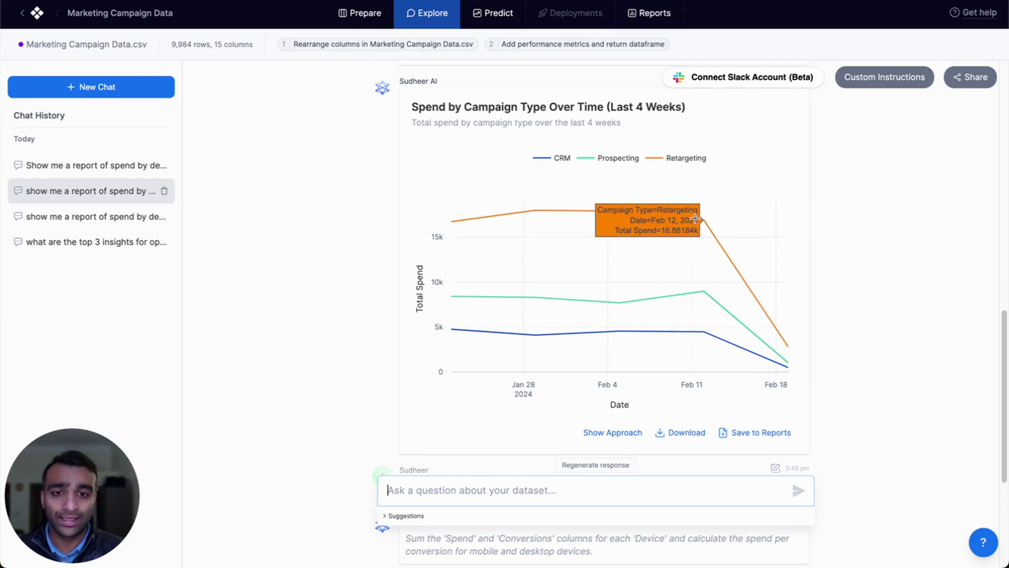
mouse_move(703, 331)
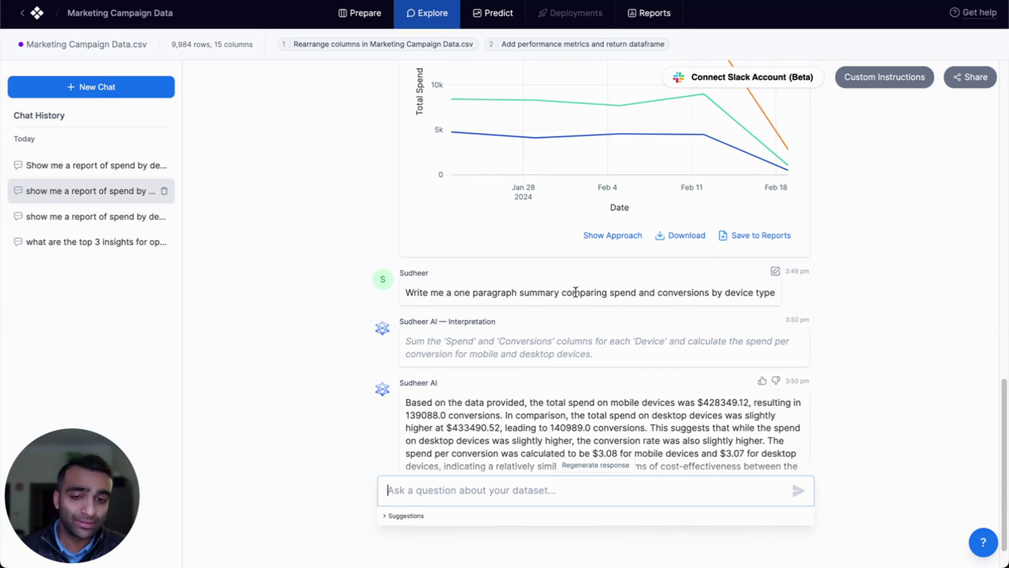
scroll(574, 291, down, 2)
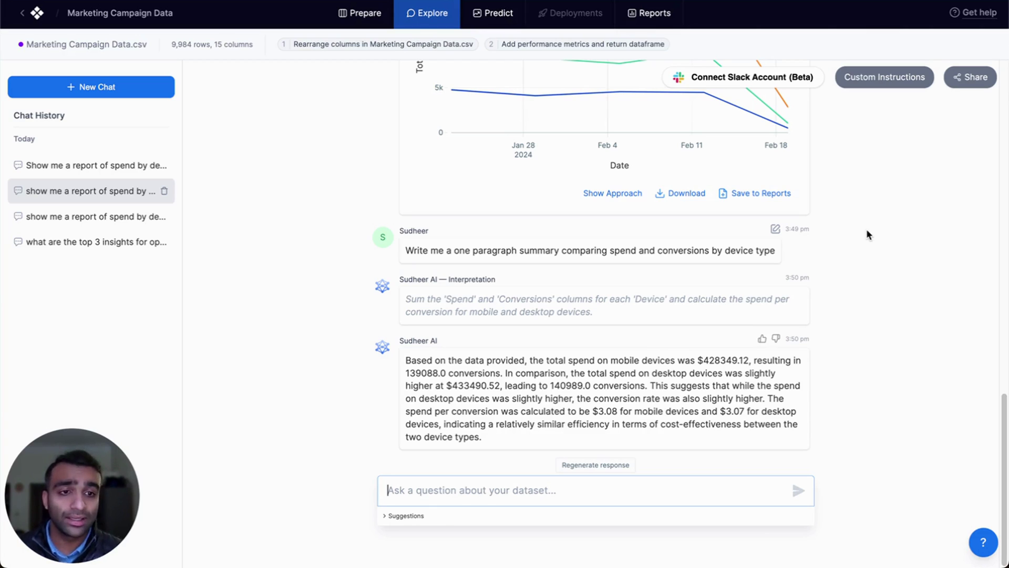
Step: Copy the conversation's public share link from Share Options
click(970, 78)
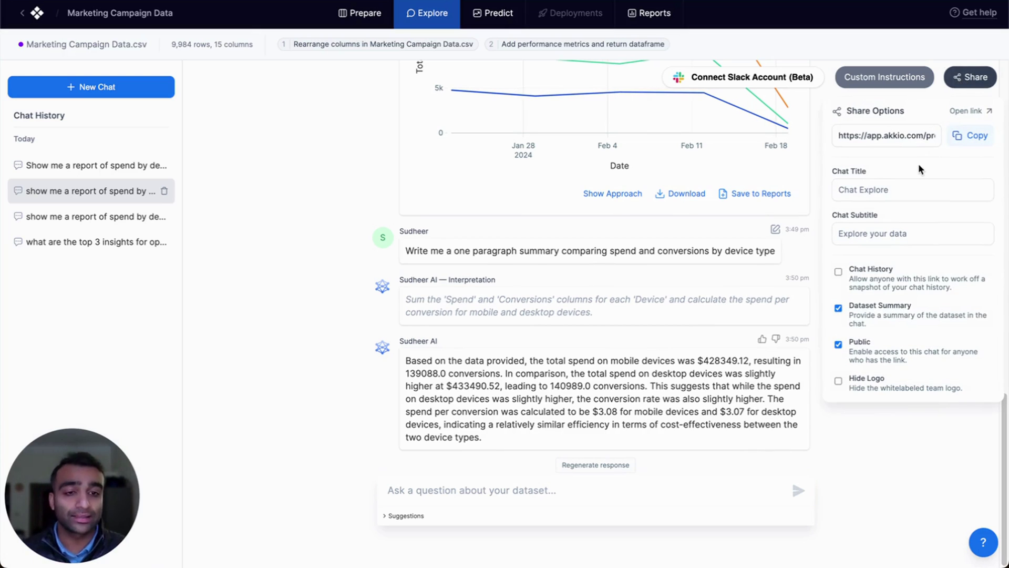
click(955, 136)
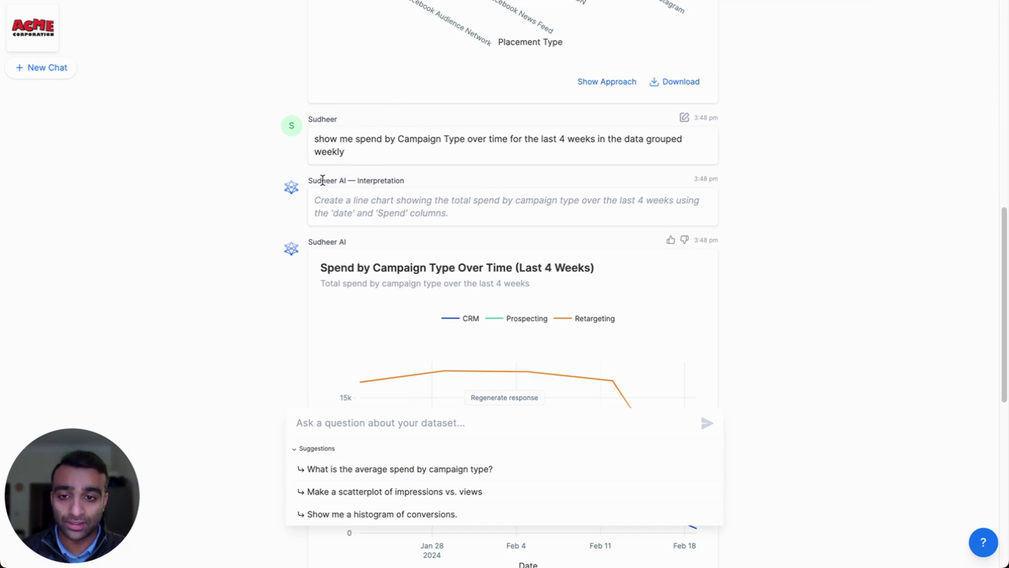
Step: Return from the shared chat page to the Explore chat and its share options
drag(322, 180, 347, 181)
click(173, 55)
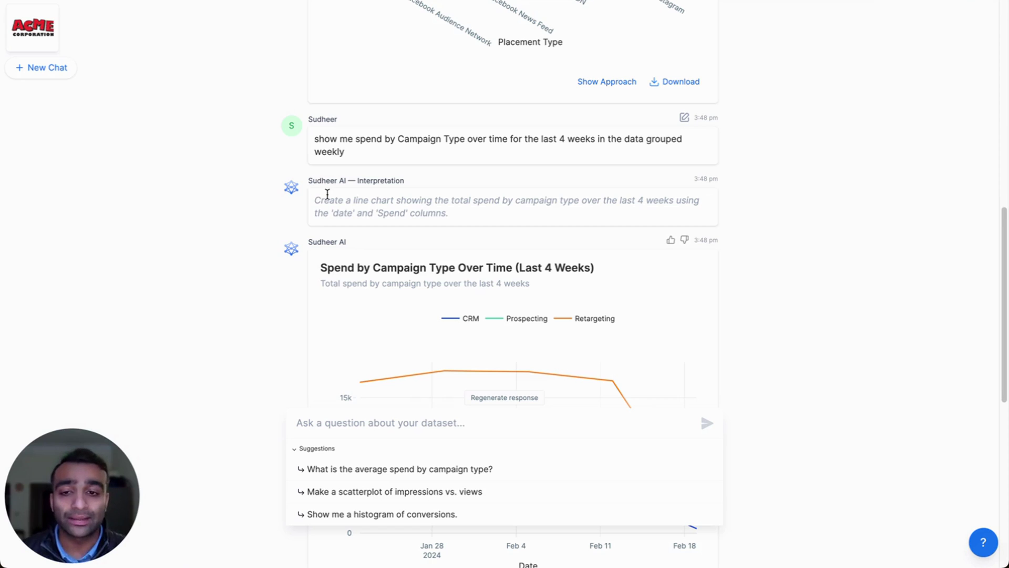
drag(325, 180, 345, 178)
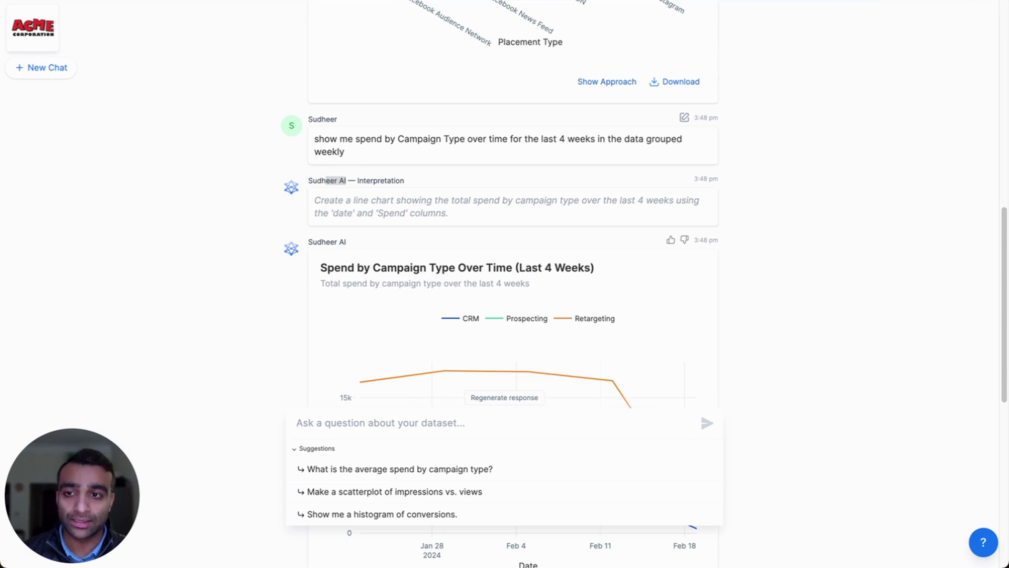
click(233, 103)
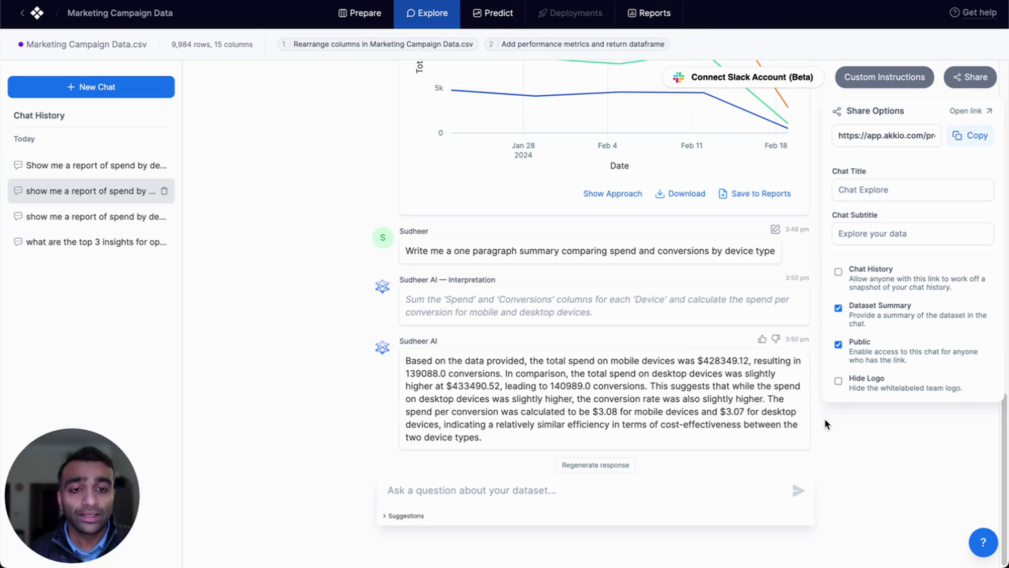
Step: Save the Spend by Campaign Type Over Time line chart to Reports and view the Reports page
scroll(825, 426, up, 1)
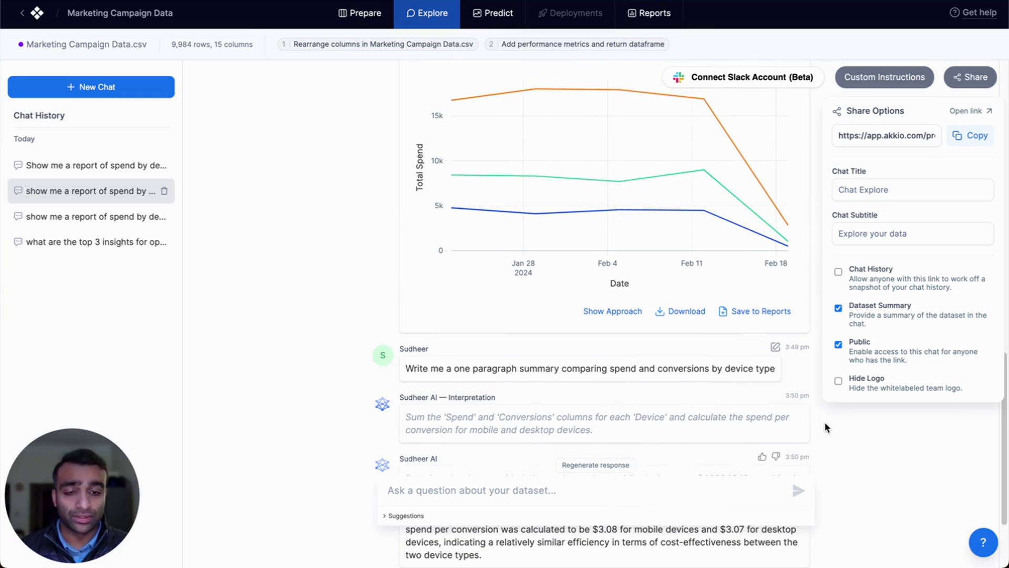
scroll(824, 423, up, 1)
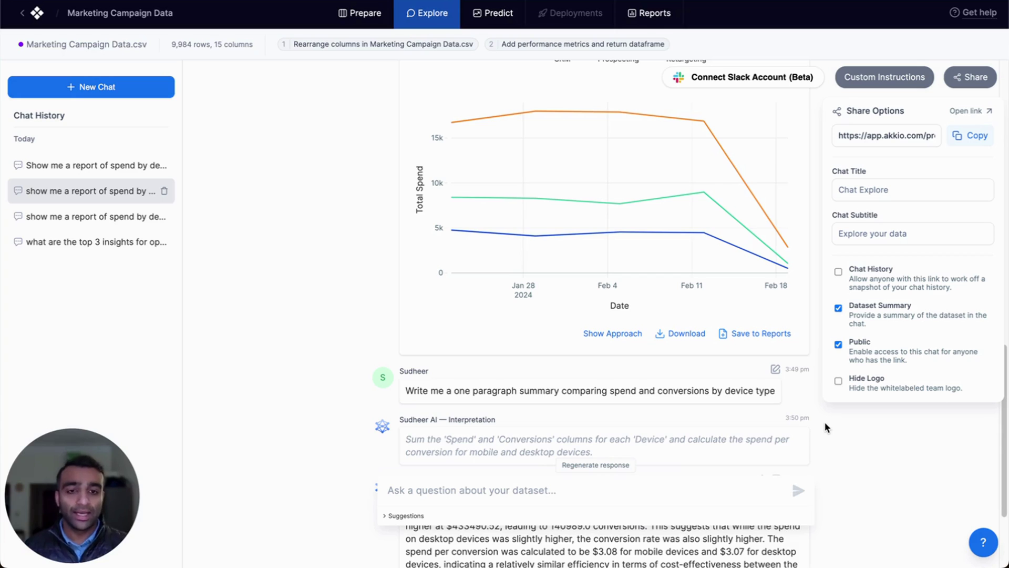
scroll(824, 421, up, 1)
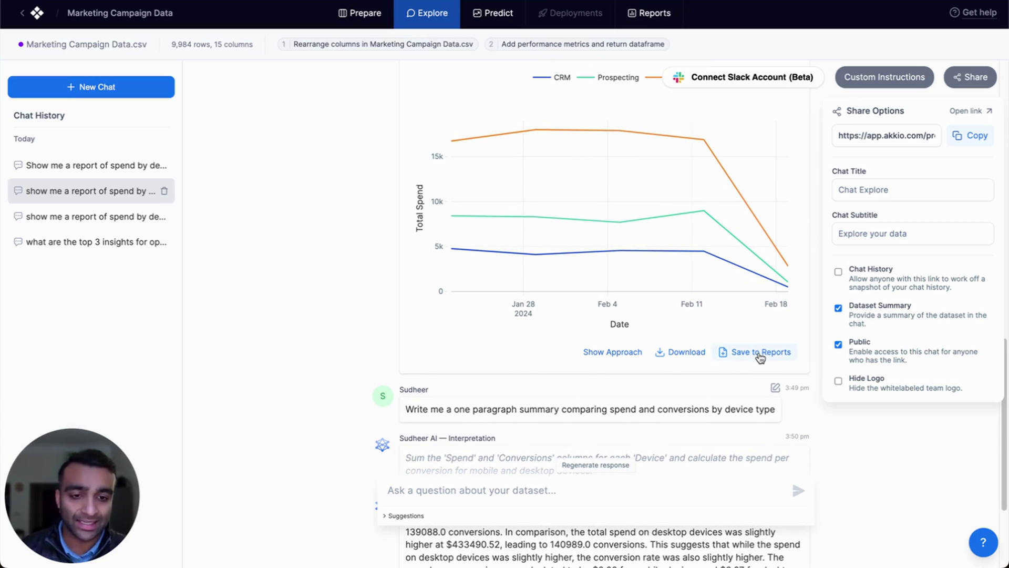
click(760, 357)
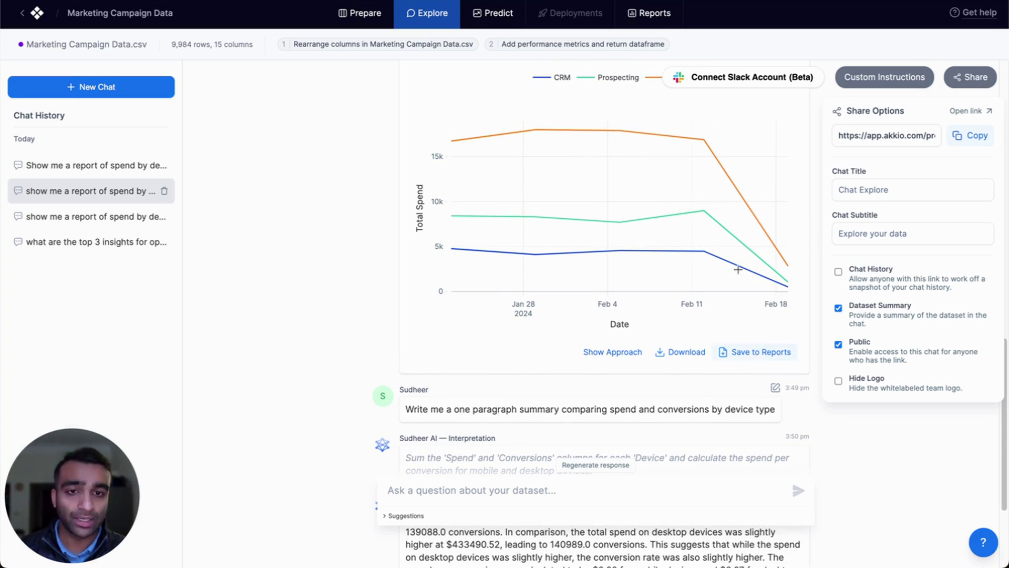
click(662, 17)
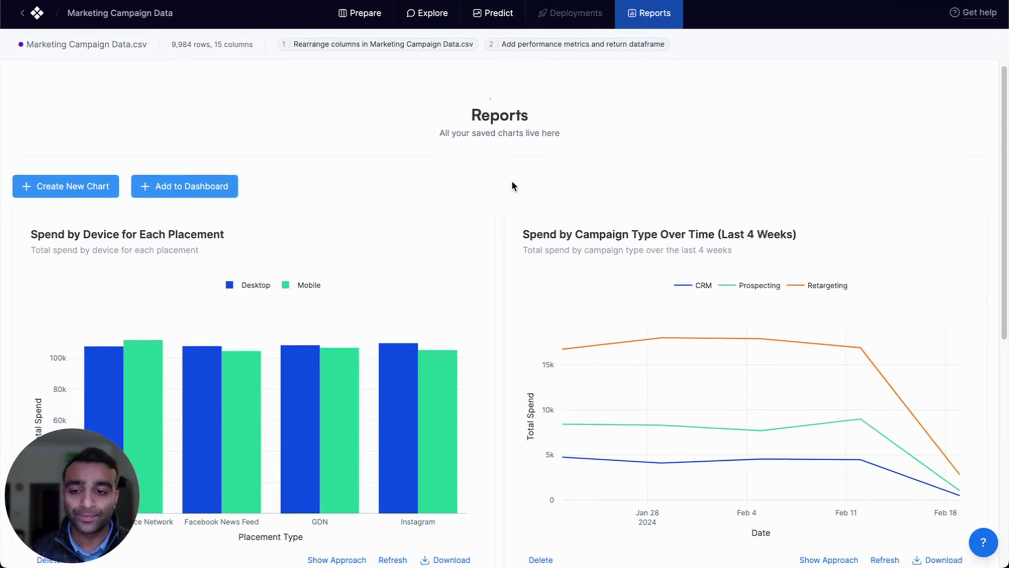
Step: Browse the saved charts, including Mean ROAS by Campaign Type, and add them to a new dashboard
scroll(511, 179, down, 3)
scroll(497, 184, down, 1)
scroll(502, 178, down, 1)
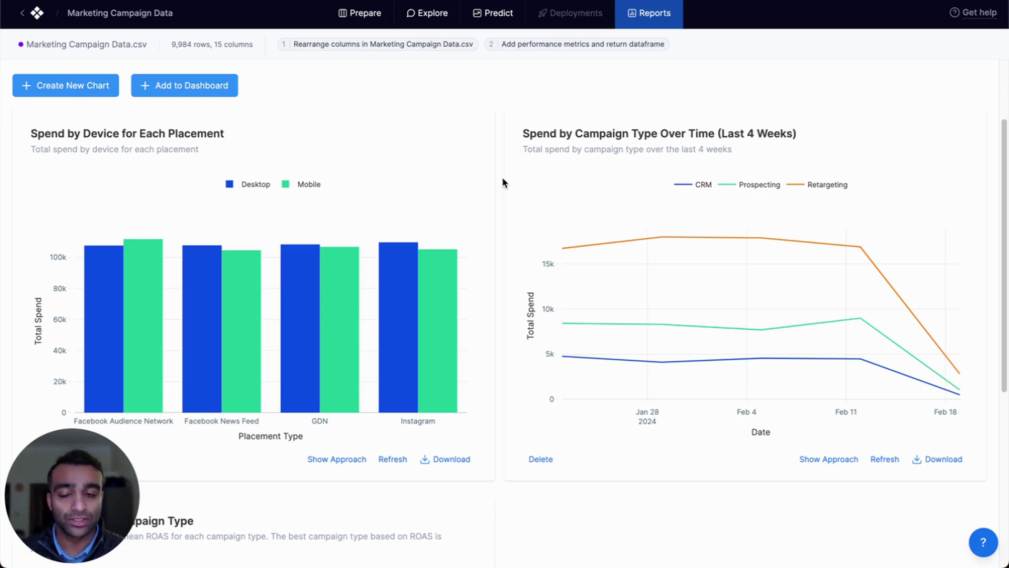
scroll(503, 182, down, 4)
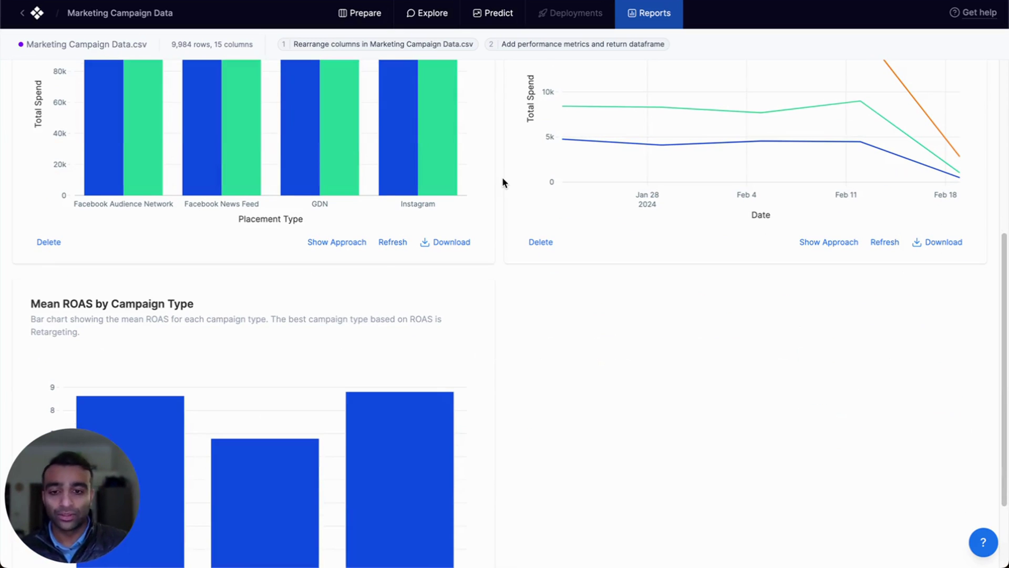
scroll(503, 181, up, 3)
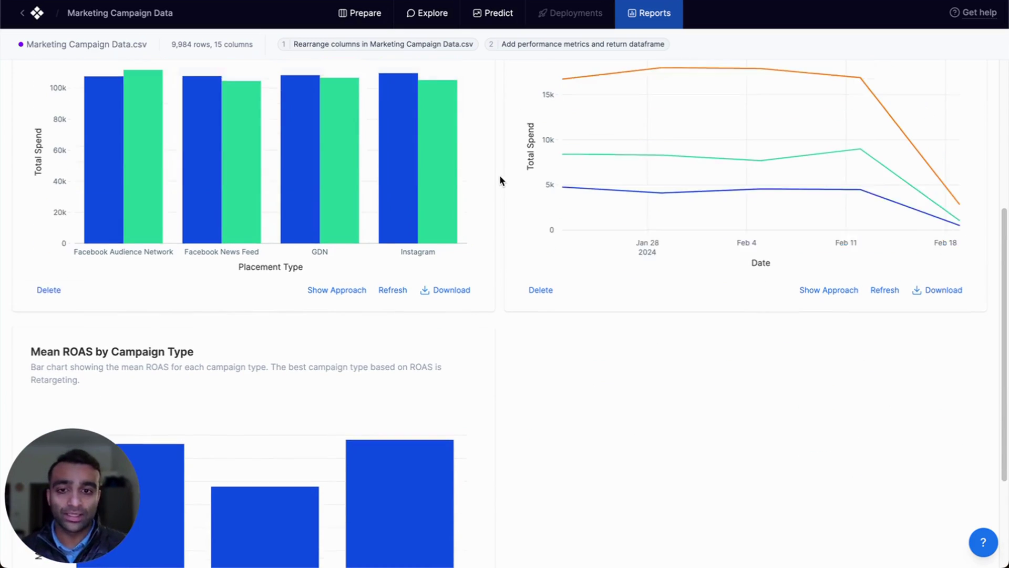
scroll(500, 181, up, 2)
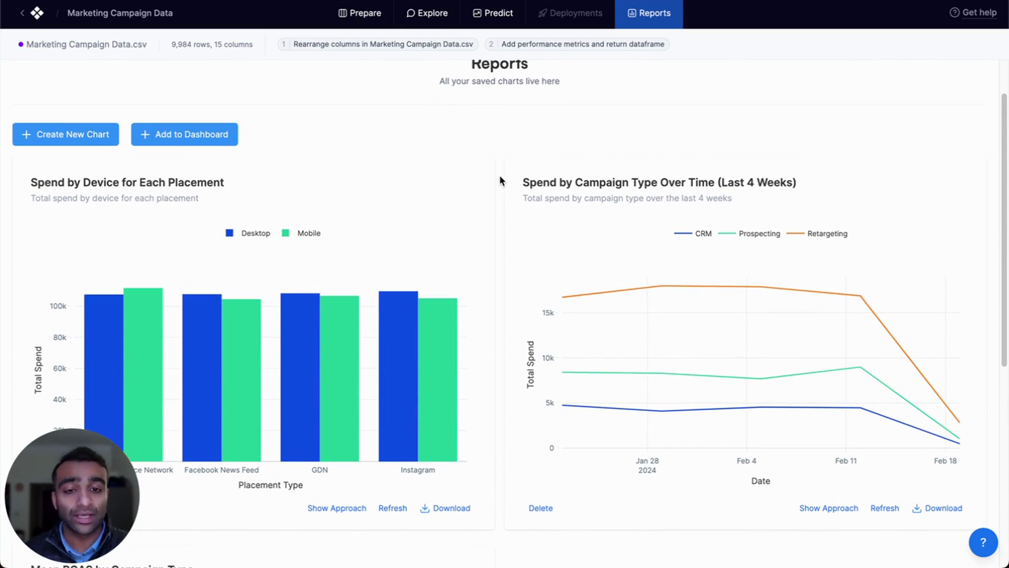
click(205, 131)
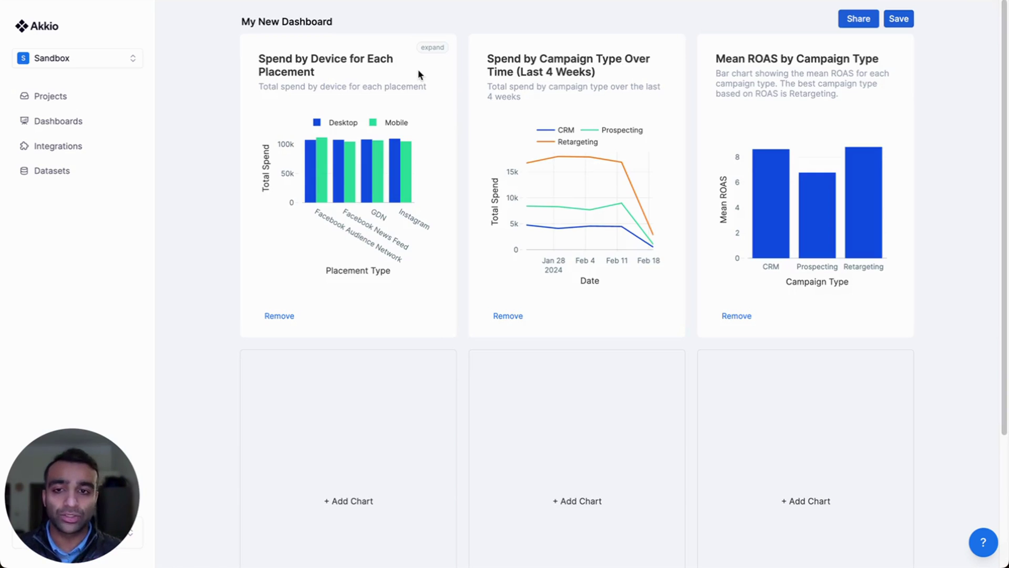
Step: Move Spend by Device to bottom-left, put Spend by Campaign Type top-left, and widen it to two columns
drag(393, 66, 388, 397)
drag(540, 40, 284, 43)
click(432, 47)
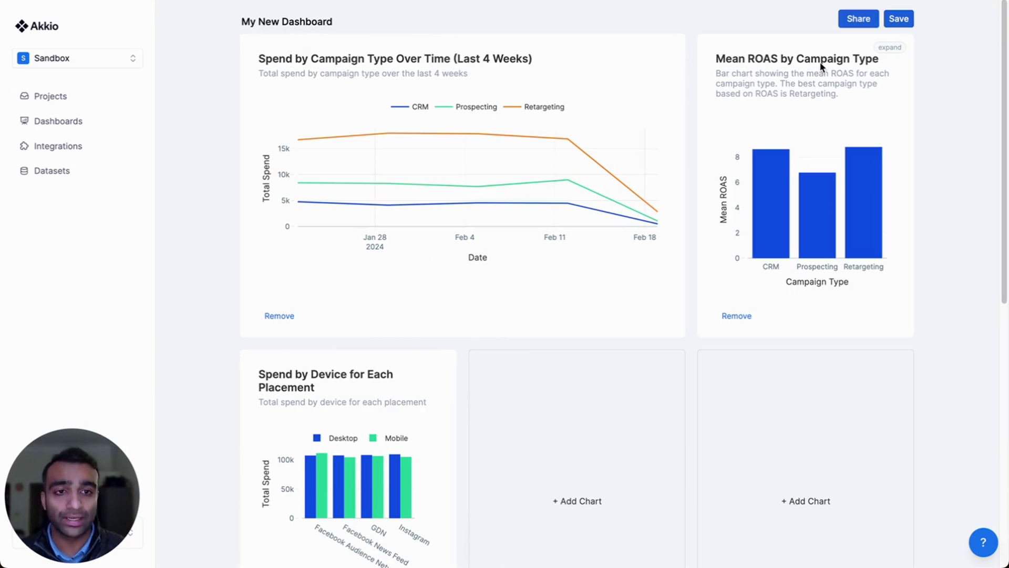
Step: Show the dashboard's share options, then scroll through the Campaign Summary dashboard's spend and ROAS charts
click(858, 19)
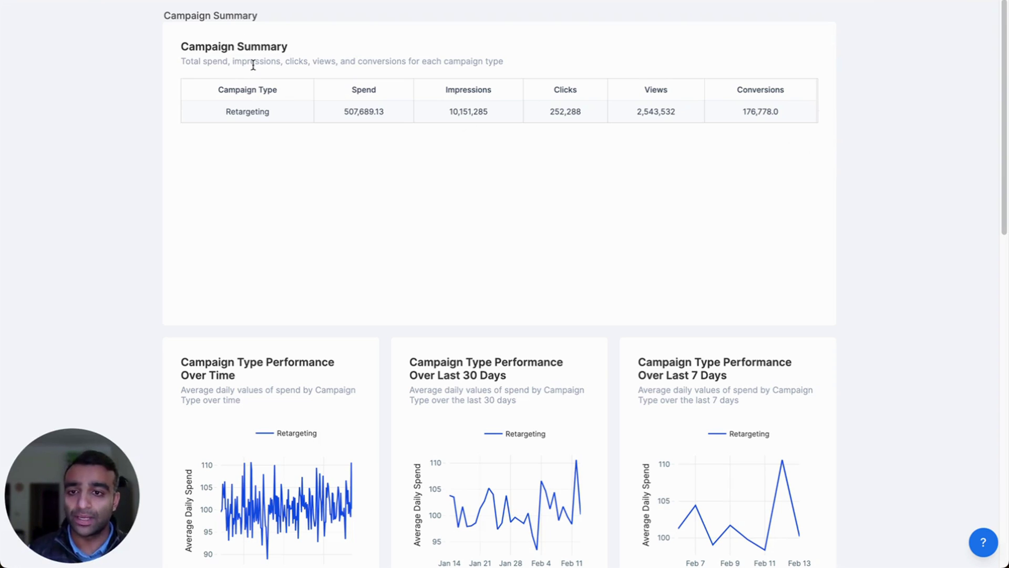
scroll(546, 263, down, 4)
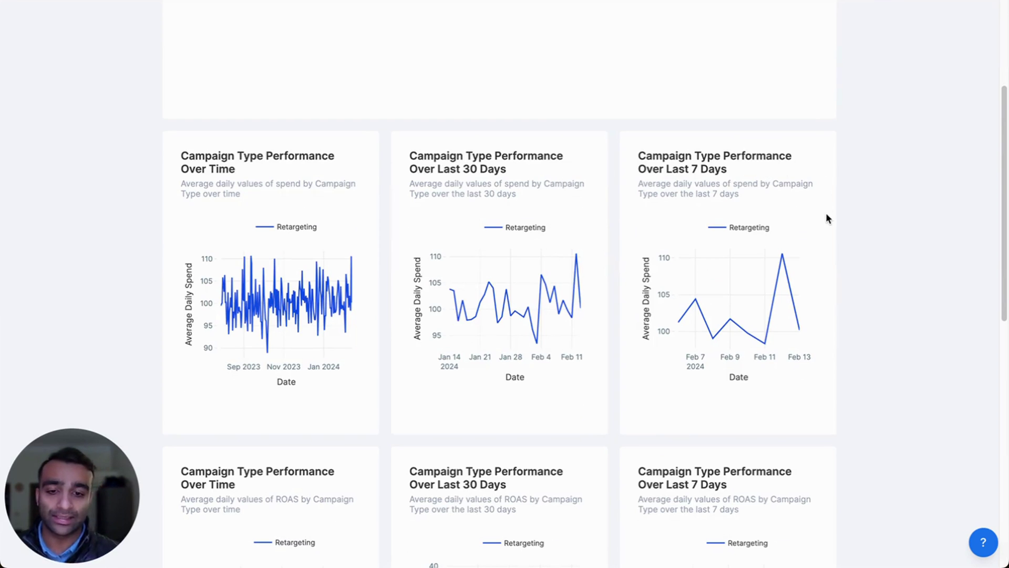
scroll(827, 218, down, 2)
scroll(827, 218, down, 1)
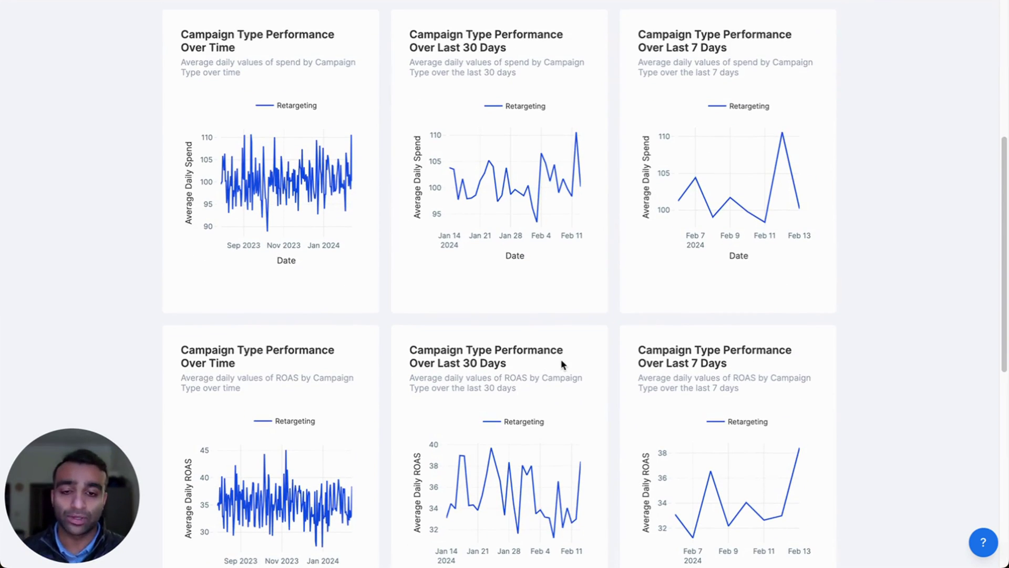
scroll(614, 331, down, 1)
scroll(615, 331, up, 7)
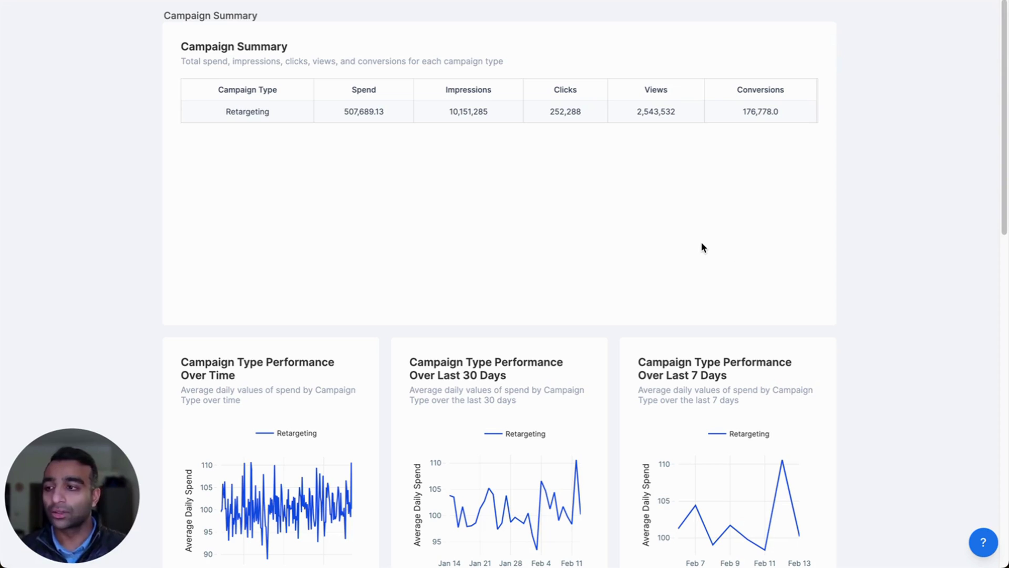